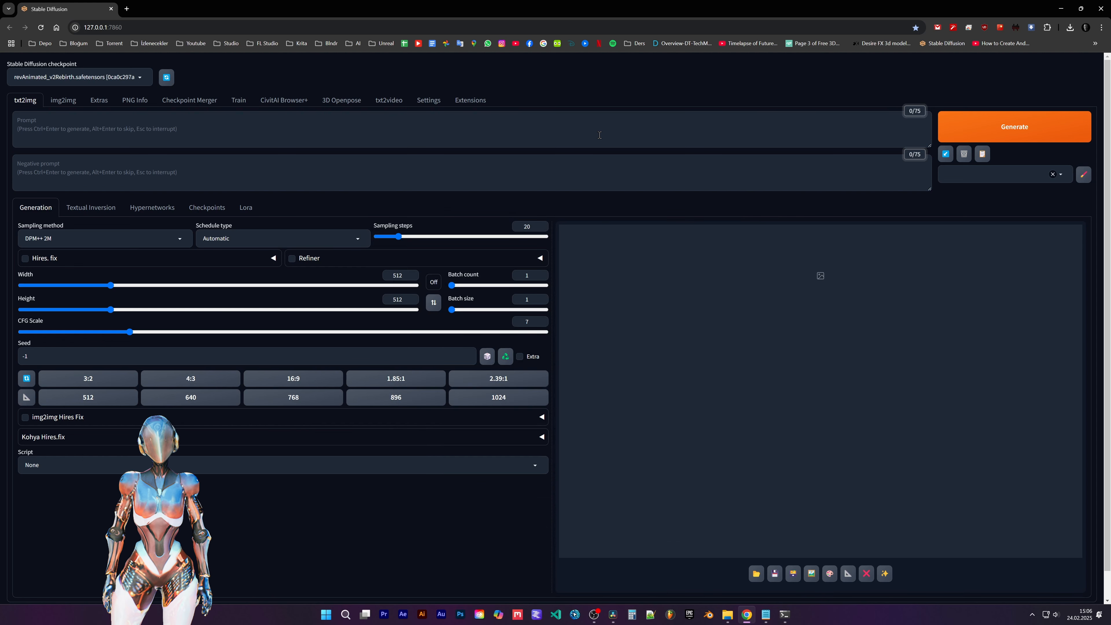
click(468, 102)
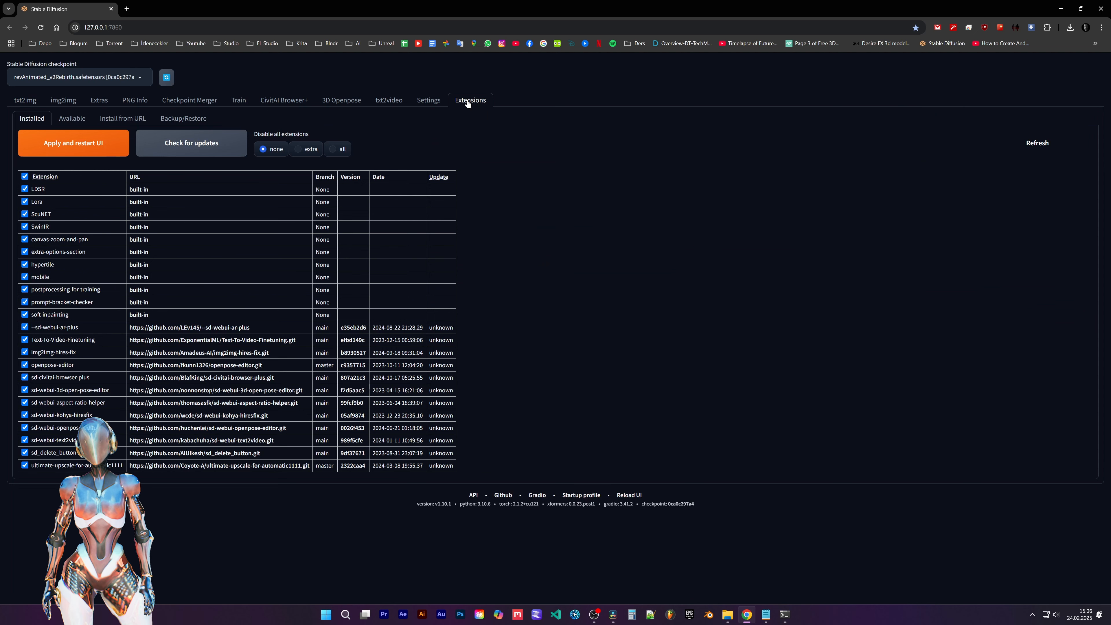
click(119, 120)
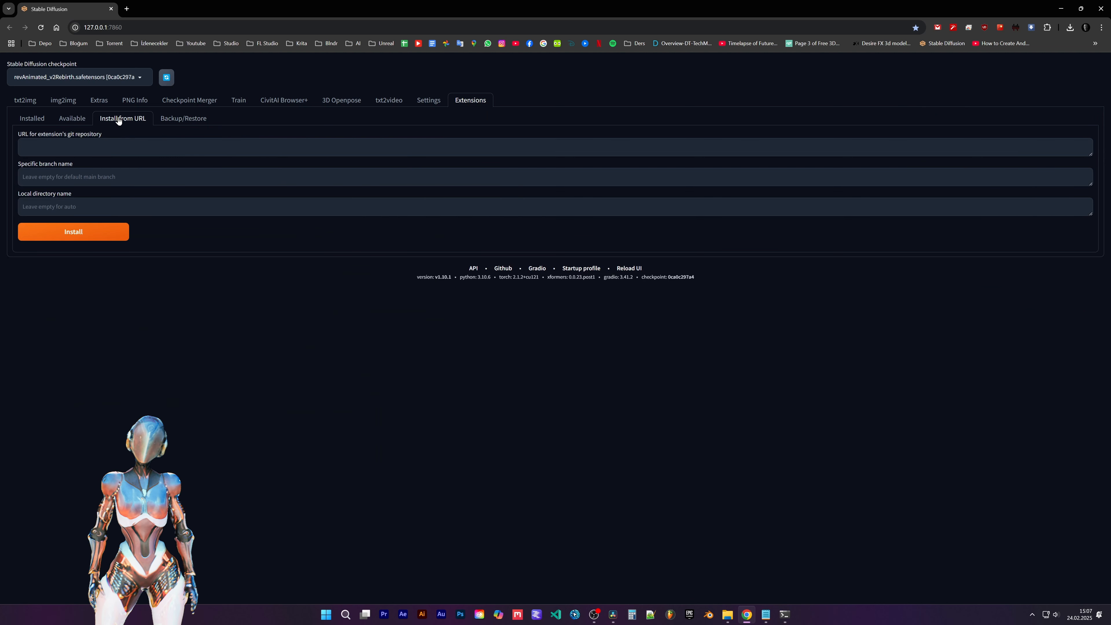
click(120, 148)
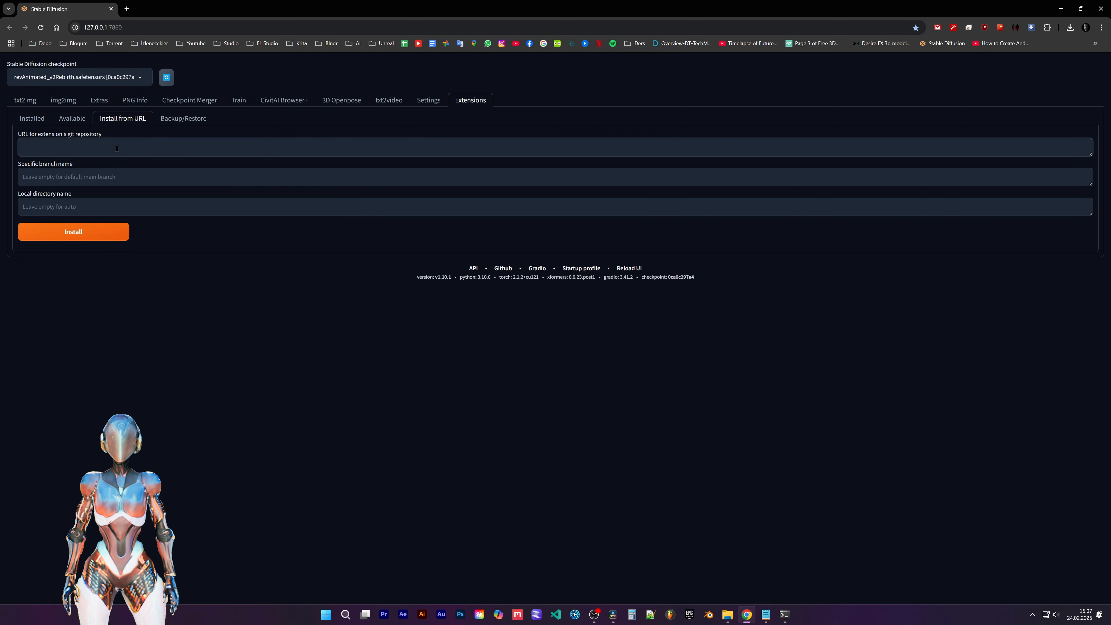
text(https://github.com/Mikubill/sd-webui-controlnet)
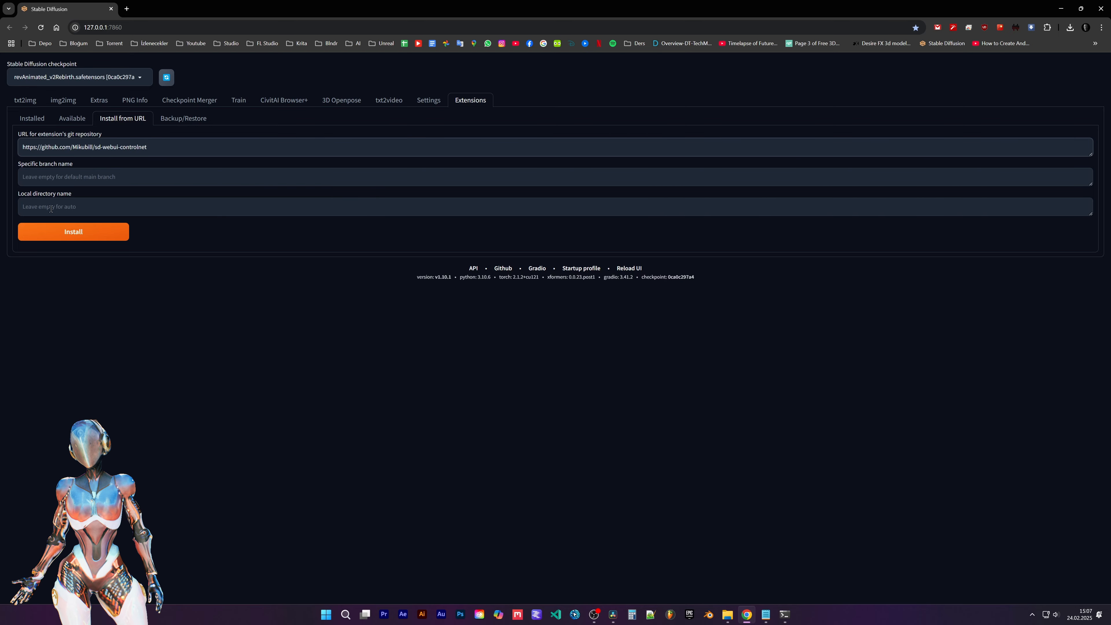
click(74, 231)
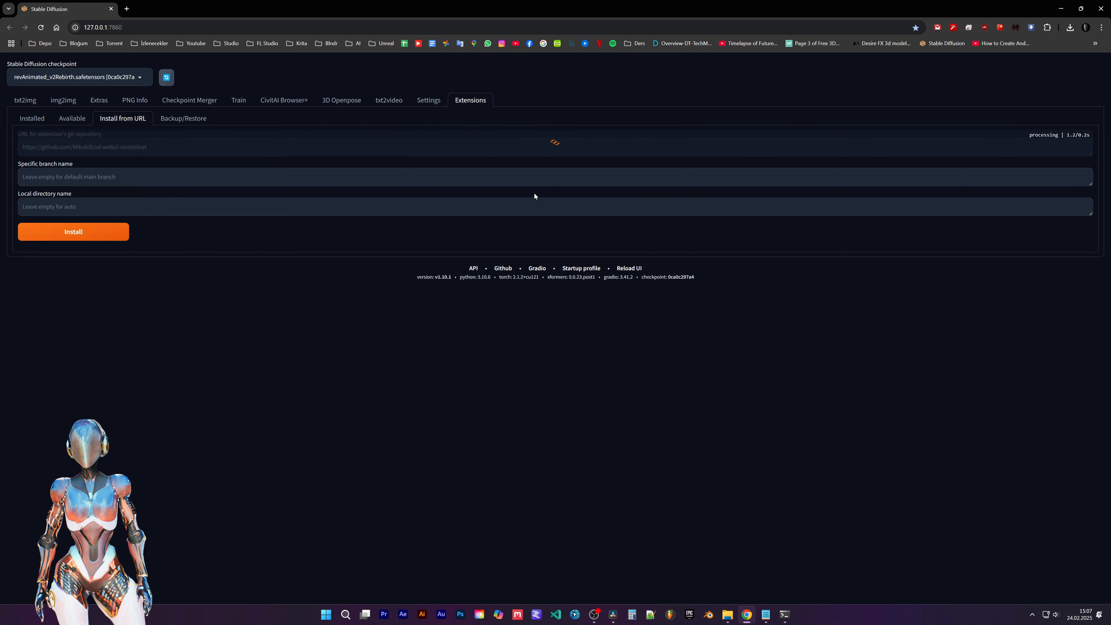
click(39, 116)
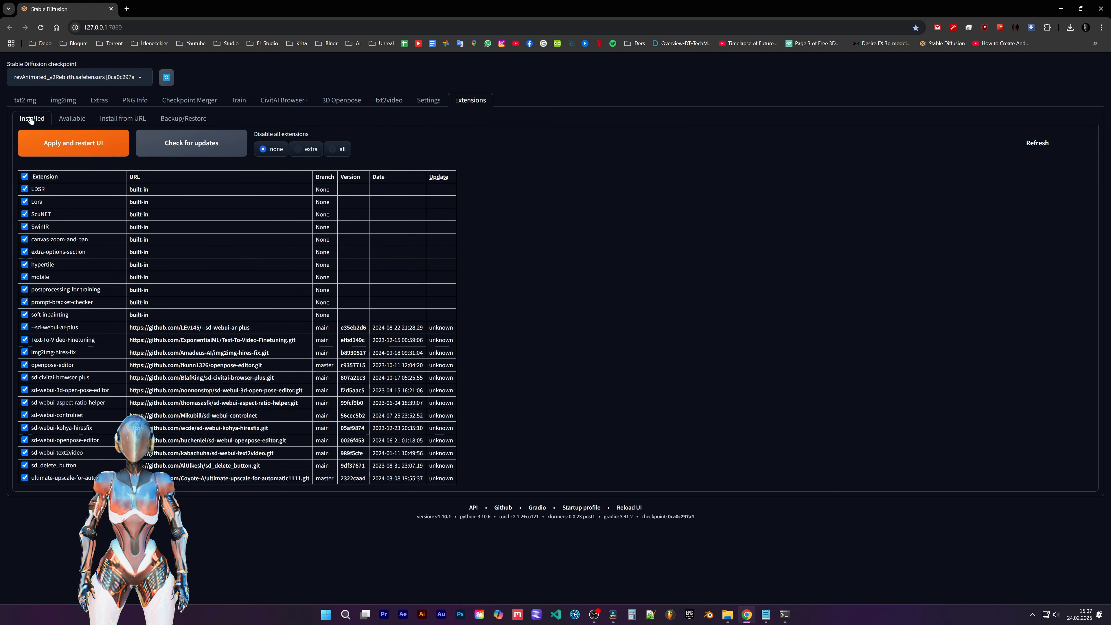
click(75, 144)
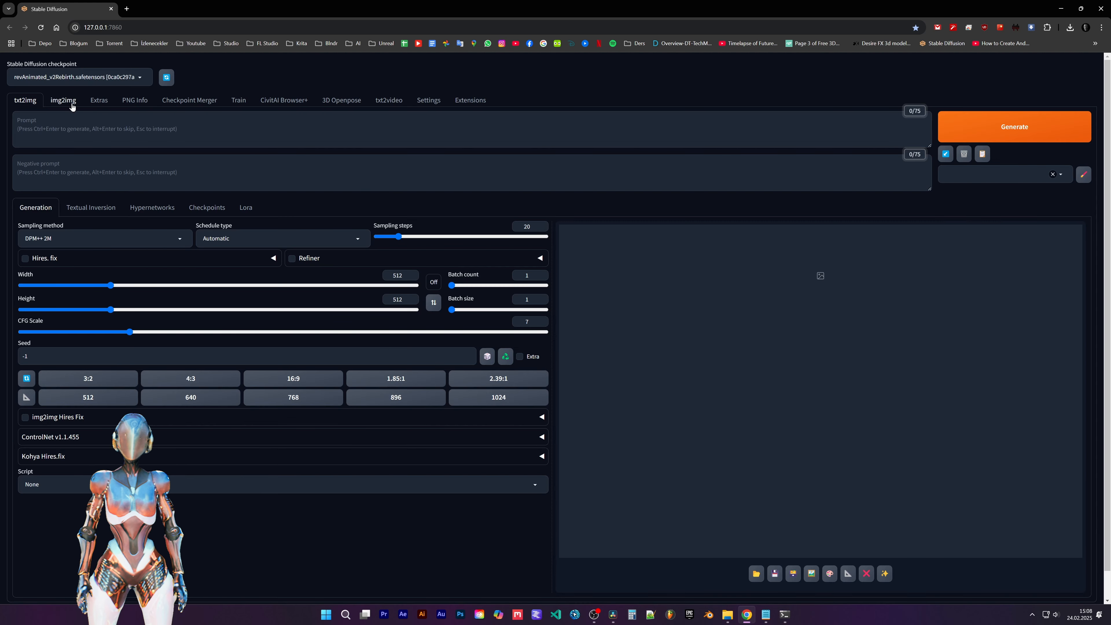
Step: Expand the ControlNet v1.1.455 section in img2img and examine its unit settings and selected OpenPose model
click(72, 104)
scroll(101, 416, down, 5)
scroll(113, 441, down, 4)
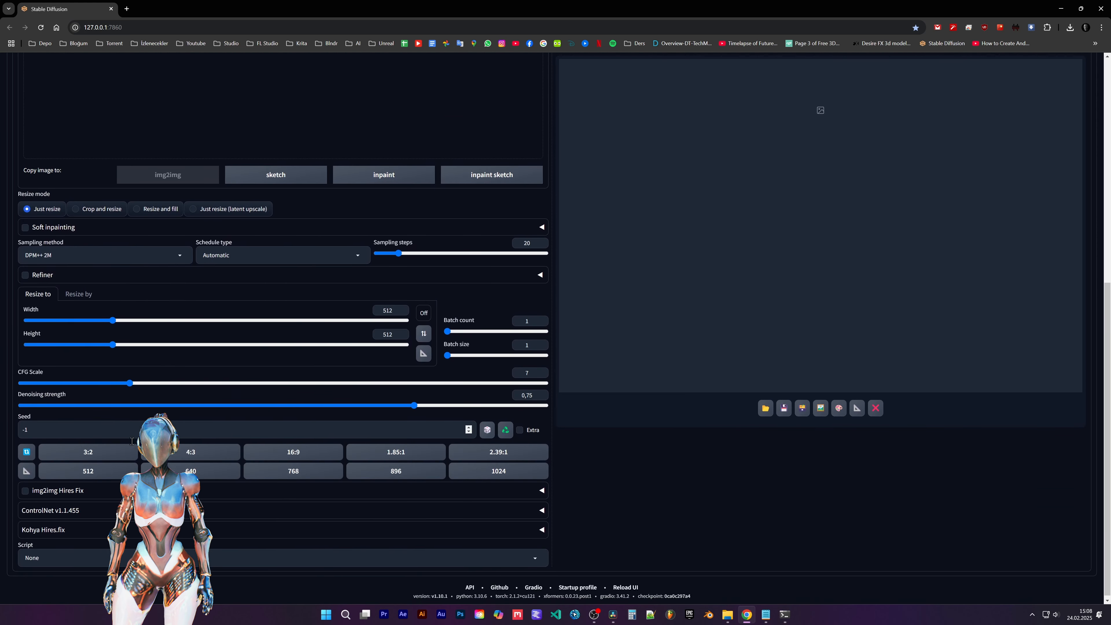
click(83, 510)
scroll(223, 480, down, 4)
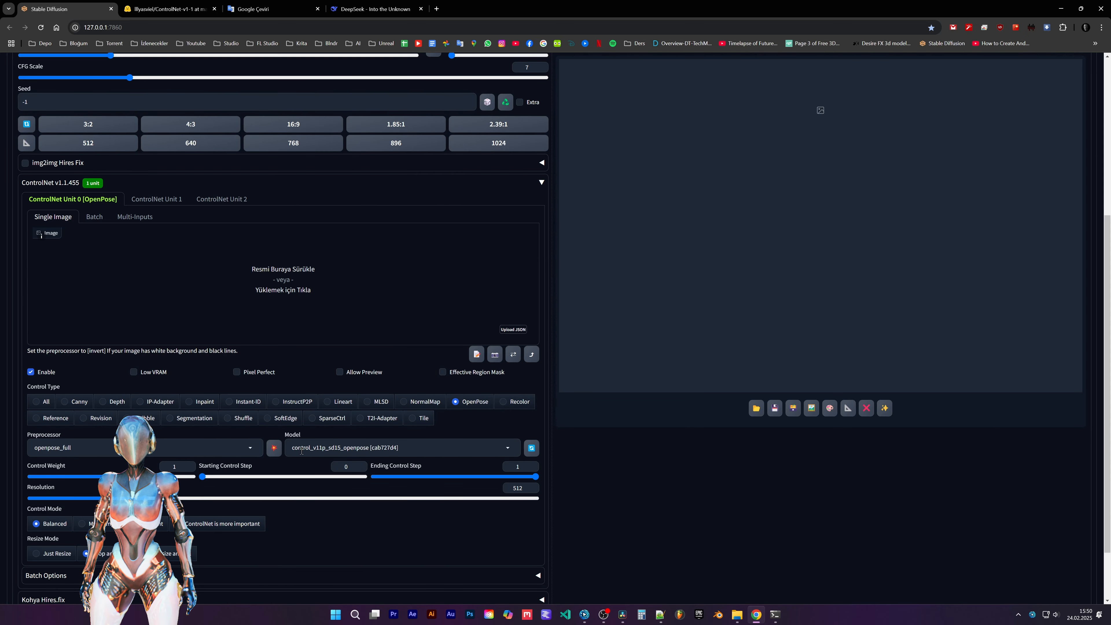
drag(301, 451, 399, 450)
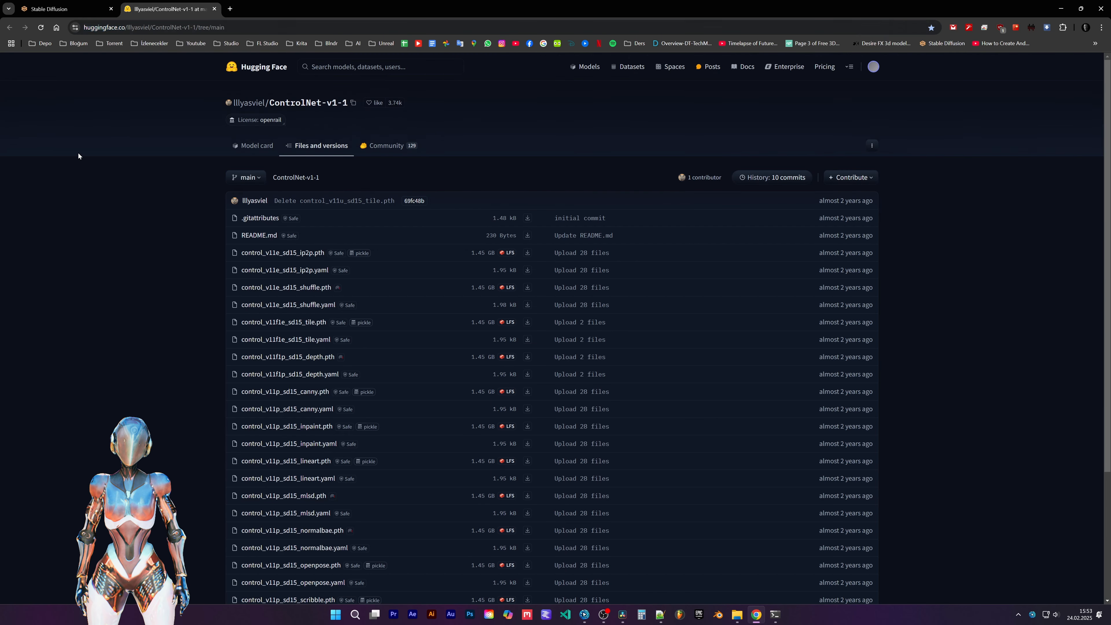
Step: Review the ControlNet-v1-1 model files on Hugging Face and open the models folder inside webui's sd-webui-controlnet extension in File Explorer
scroll(265, 381, down, 3)
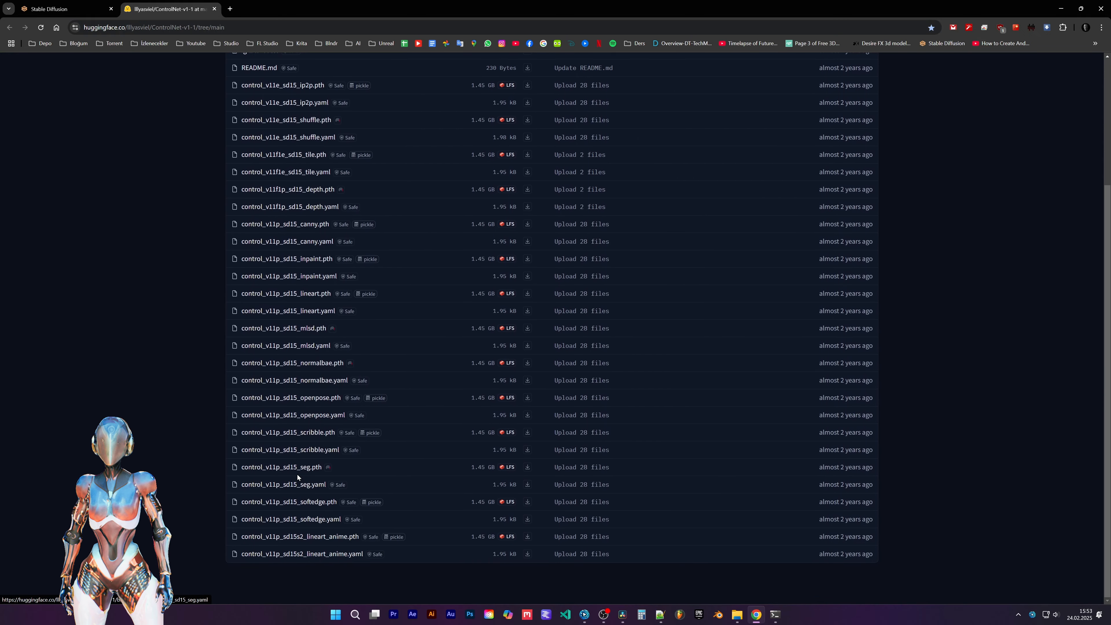
scroll(302, 214, up, 1)
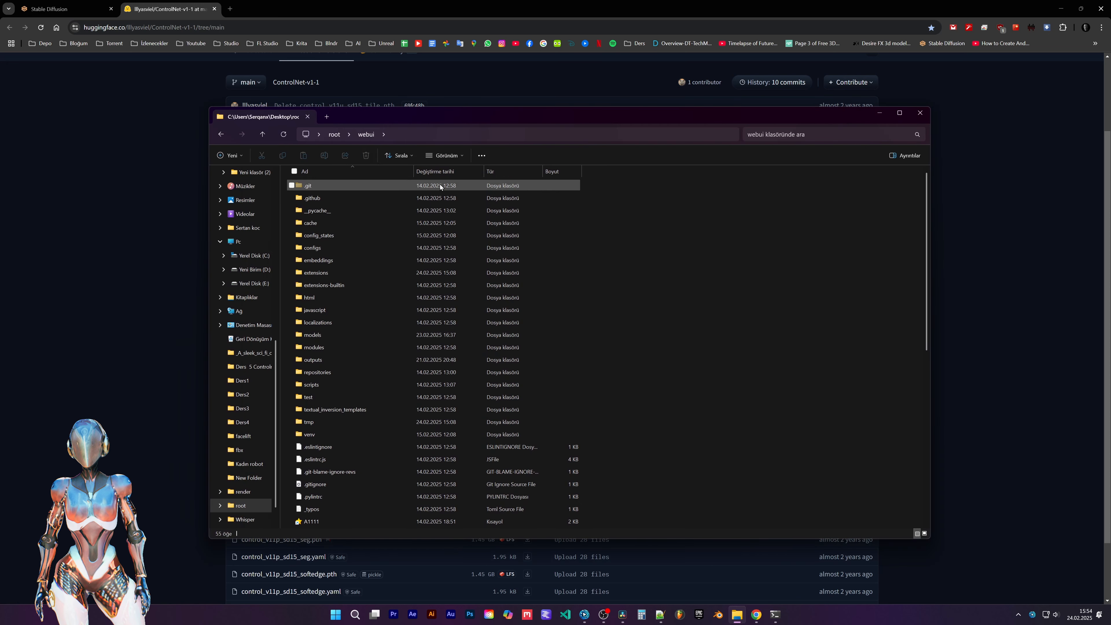
double_click(365, 274)
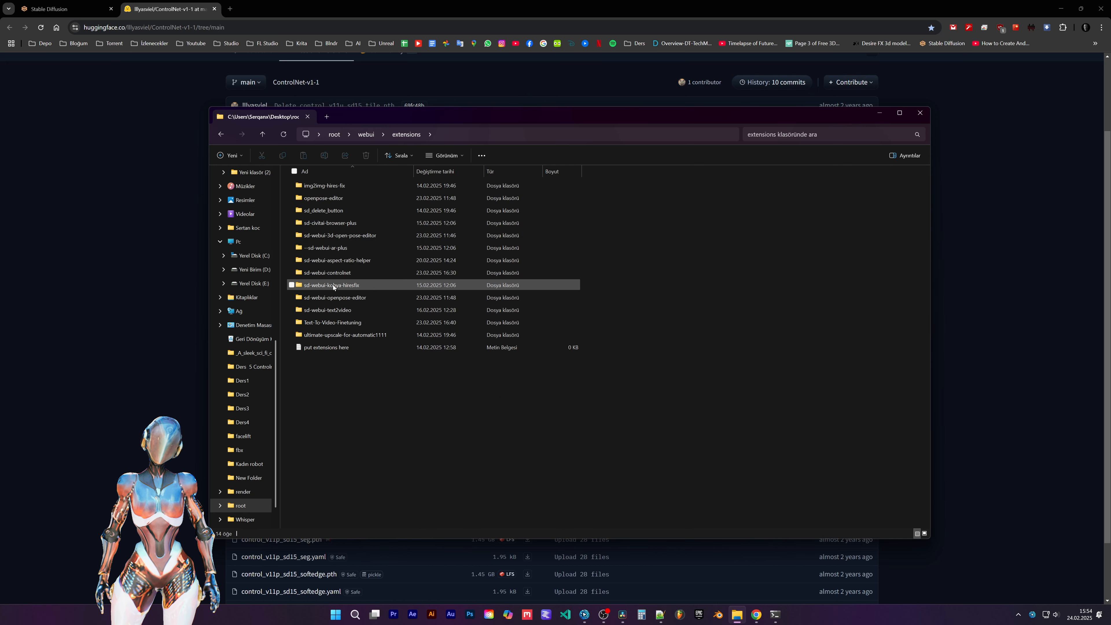
double_click(361, 272)
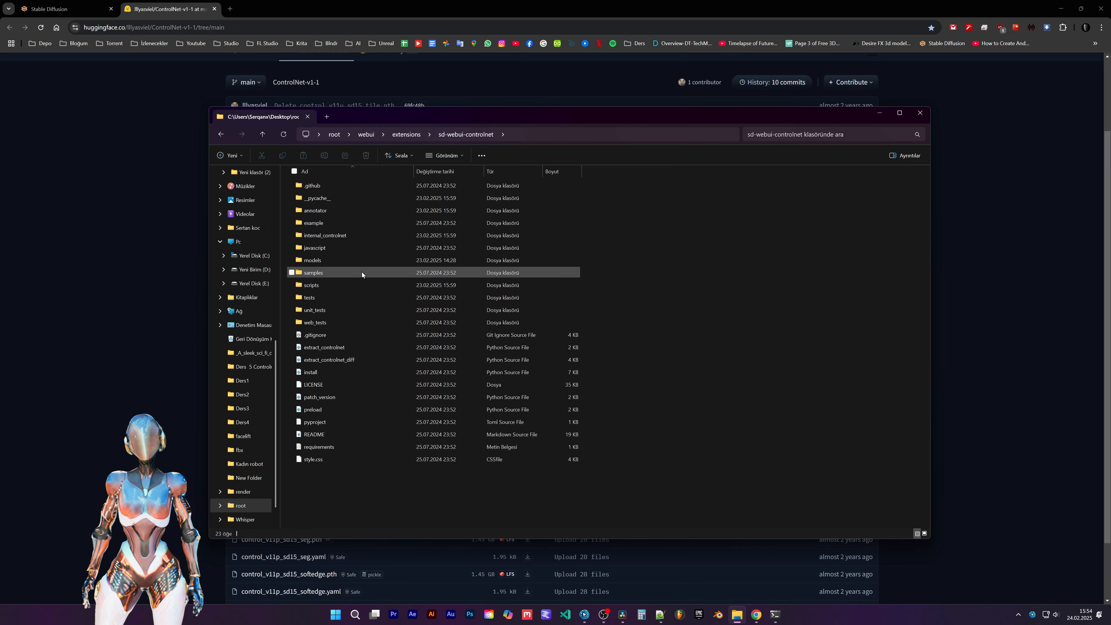
double_click(348, 260)
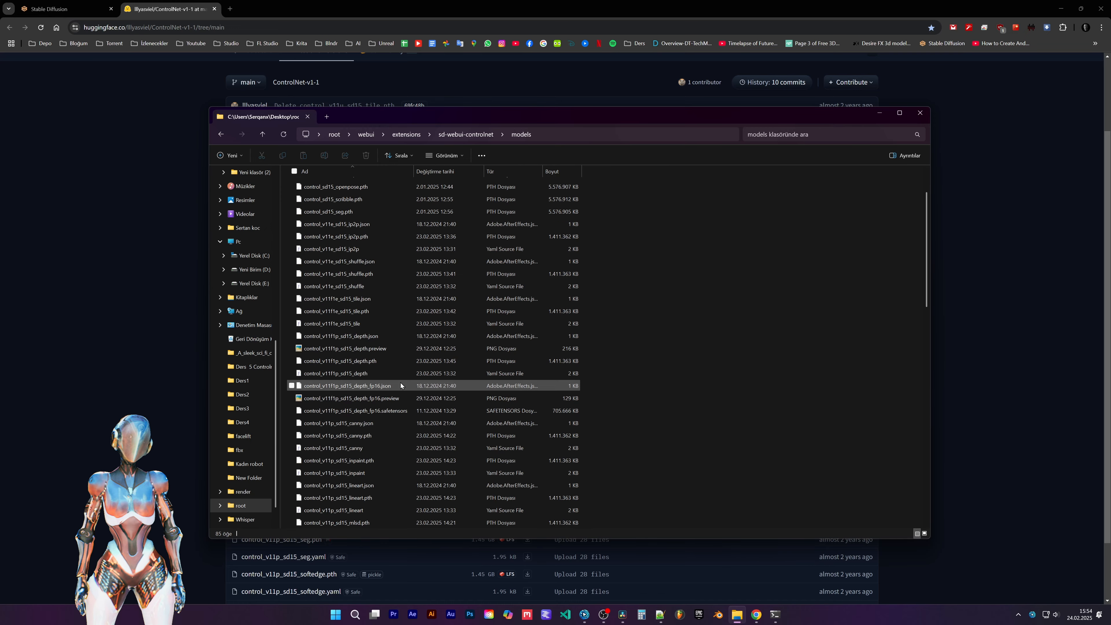
scroll(400, 383, down, 5)
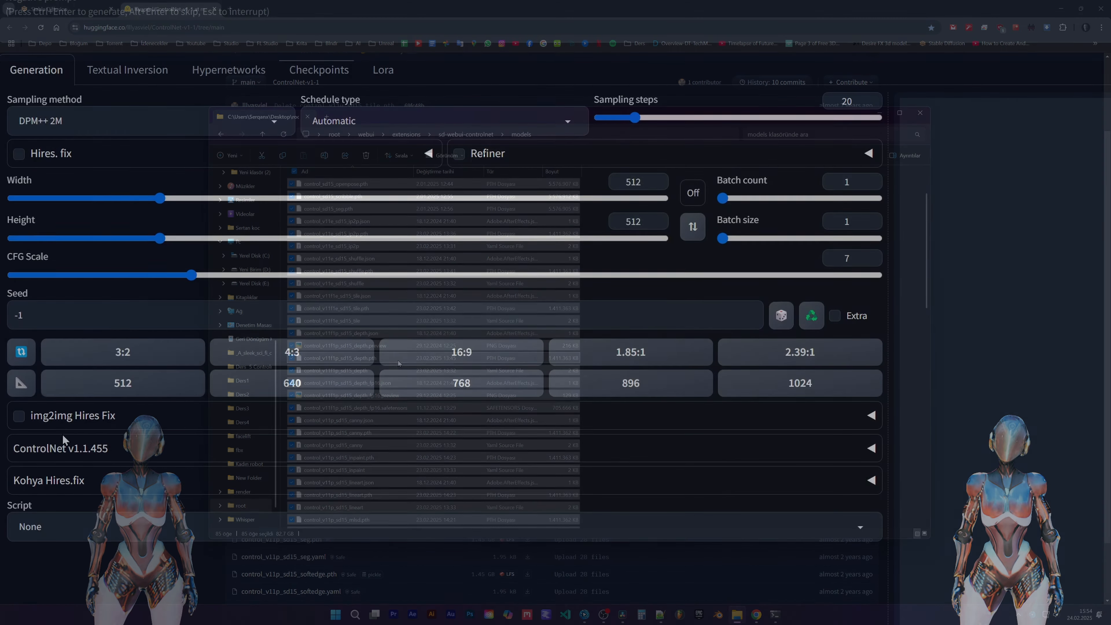
Step: Enable ControlNet Unit 0 in the expanded ControlNet section and switch its control type to Canny, followed by Depth
click(57, 448)
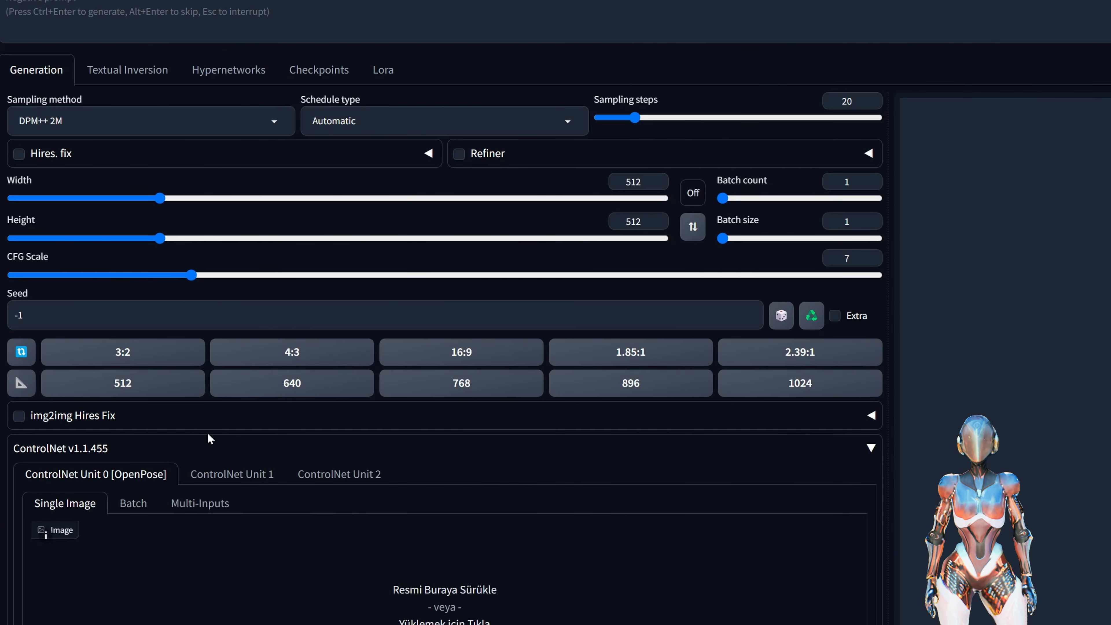
scroll(210, 439, down, 8)
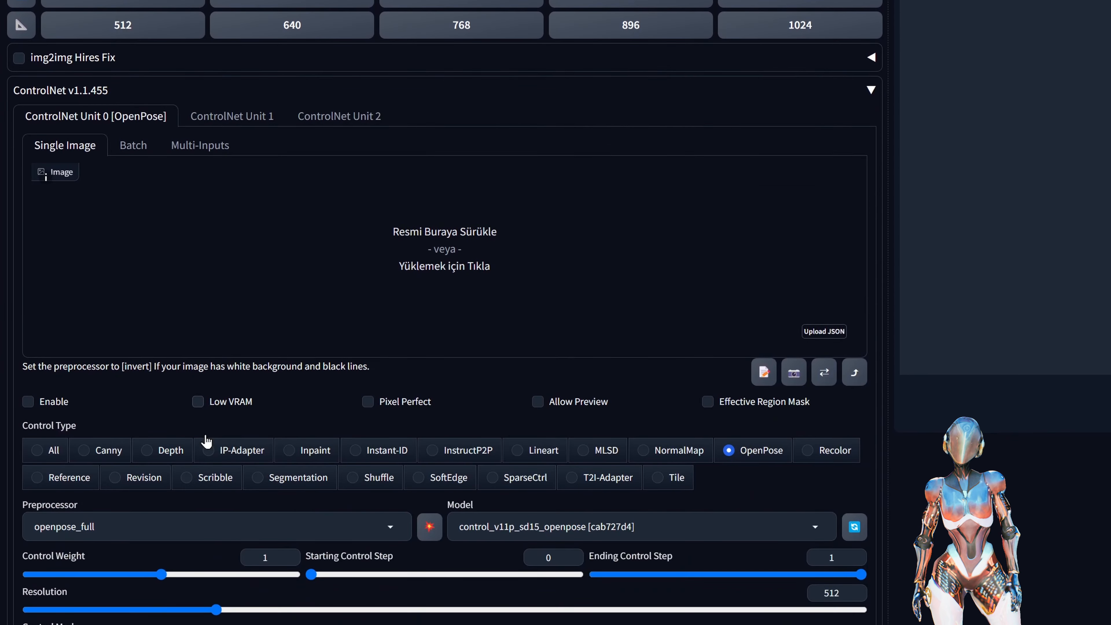
click(46, 406)
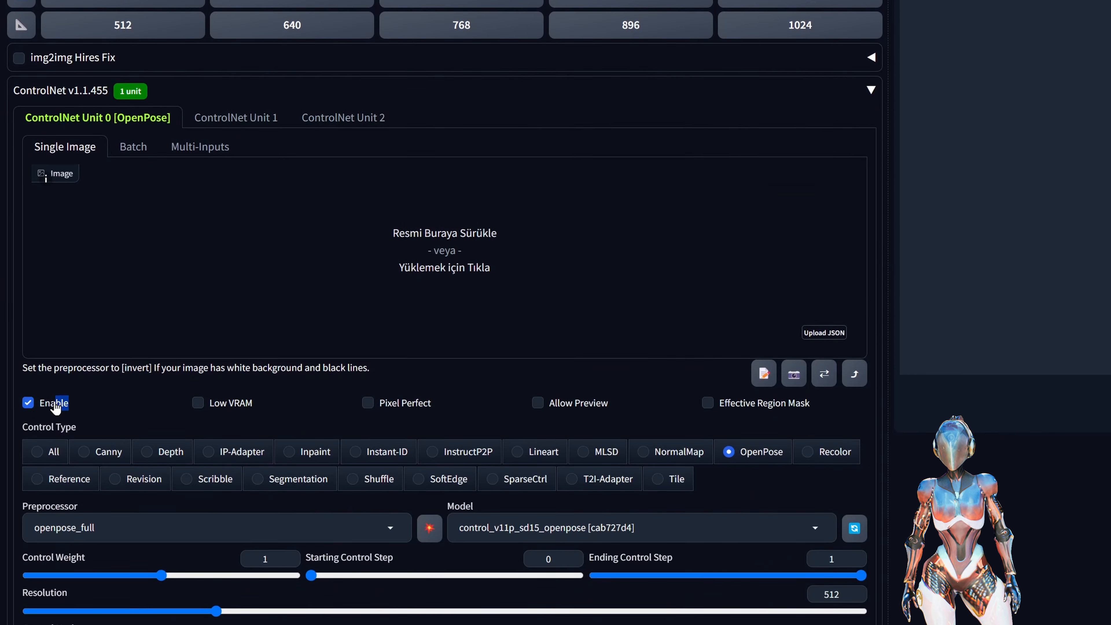
scroll(1027, 584, down, 2)
scroll(1027, 584, down, 1)
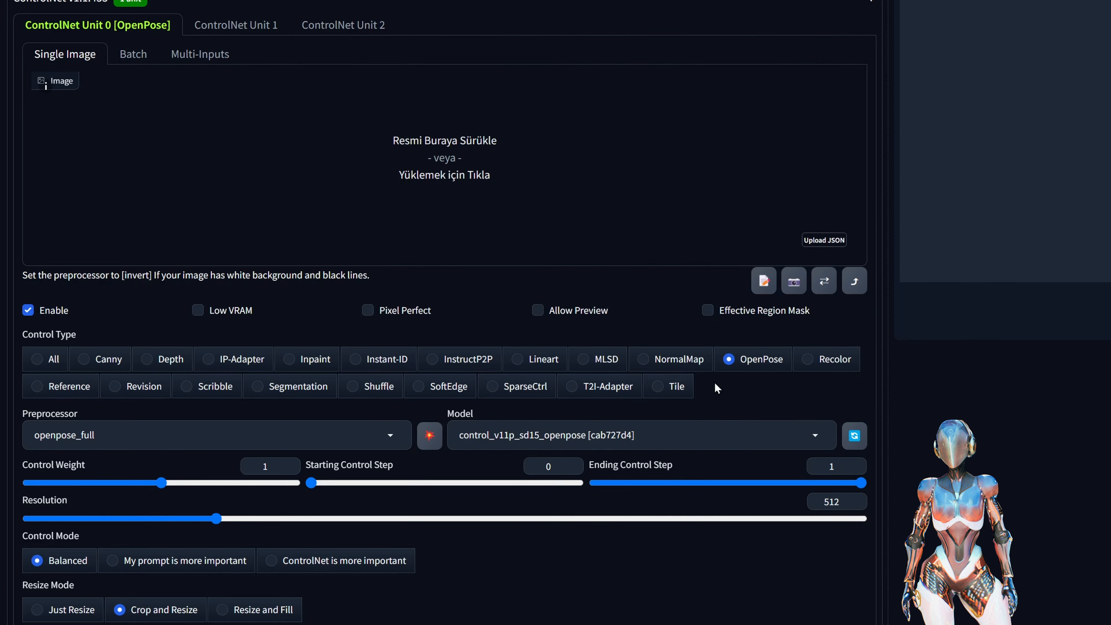
click(110, 358)
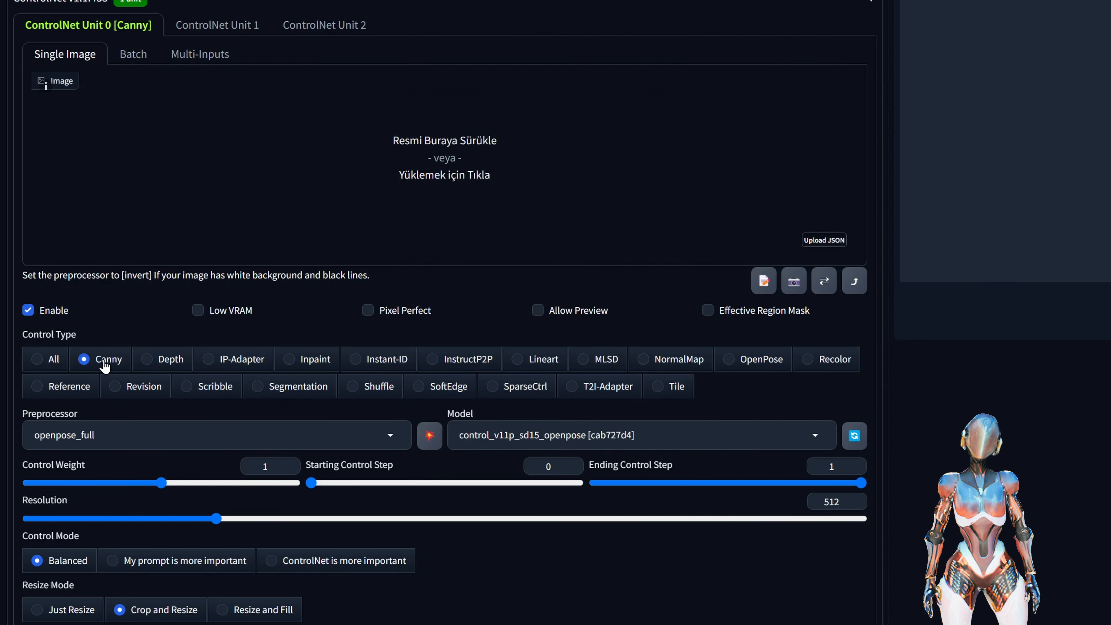
click(166, 359)
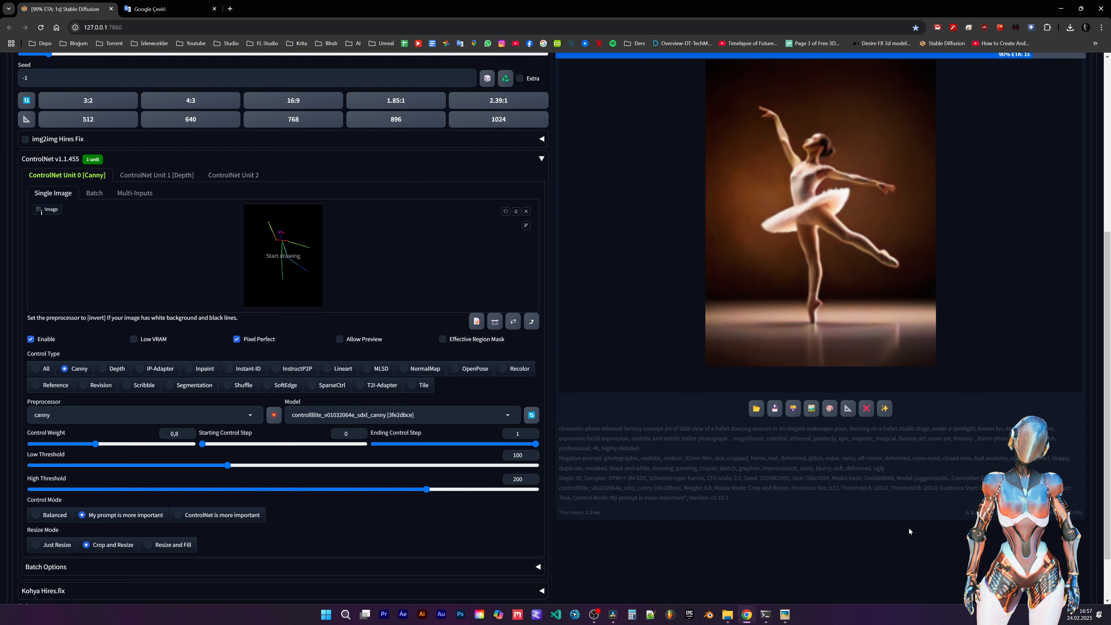
click(853, 266)
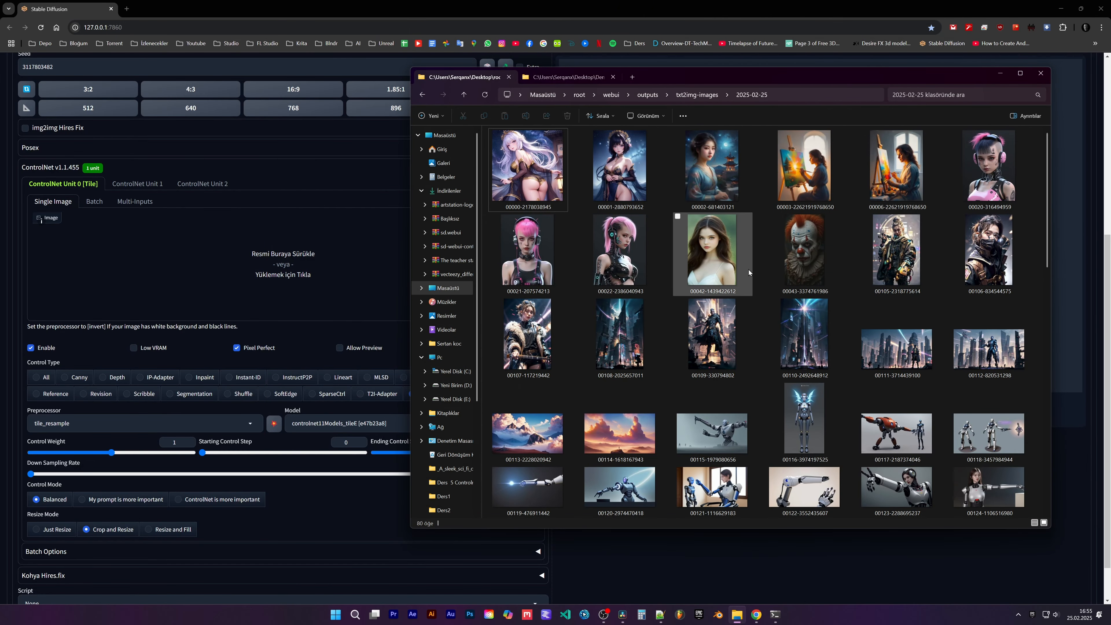
drag(620, 249, 280, 260)
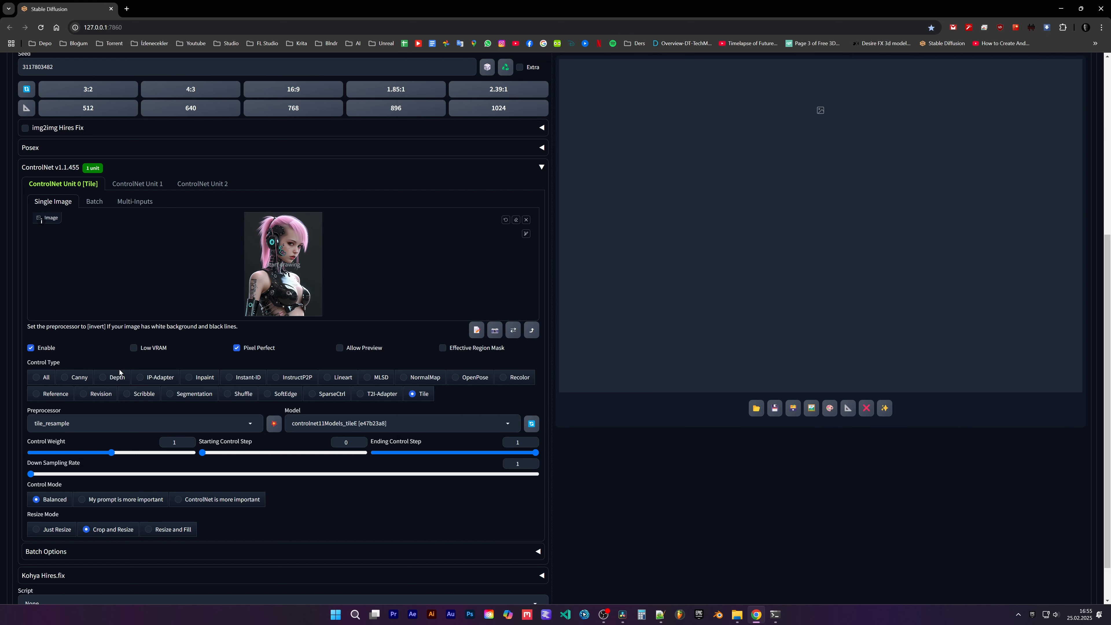
click(78, 378)
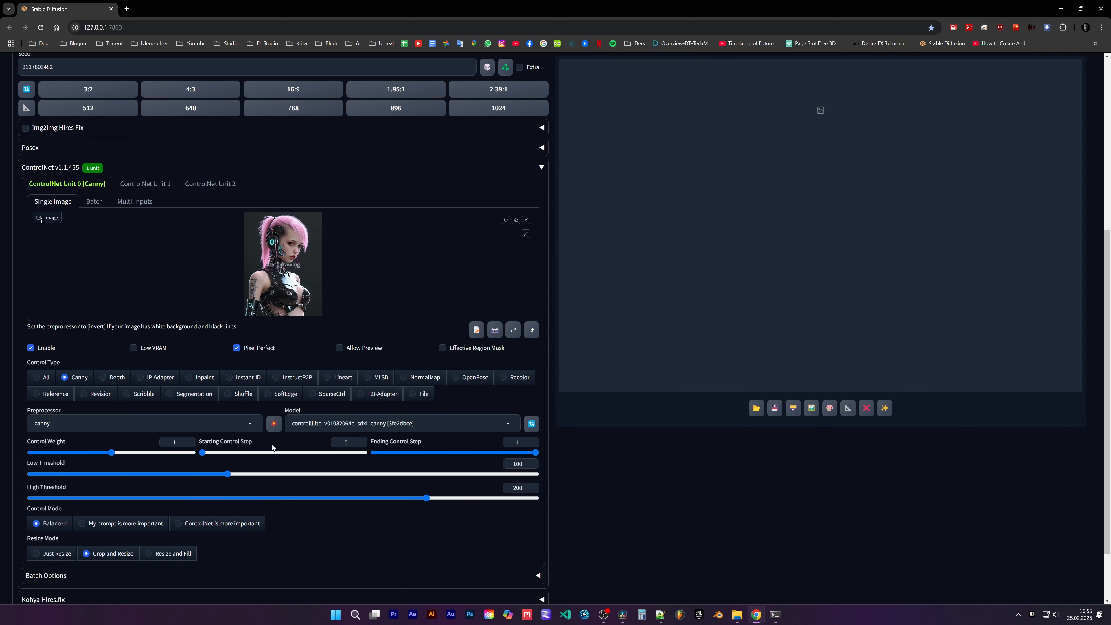
click(273, 425)
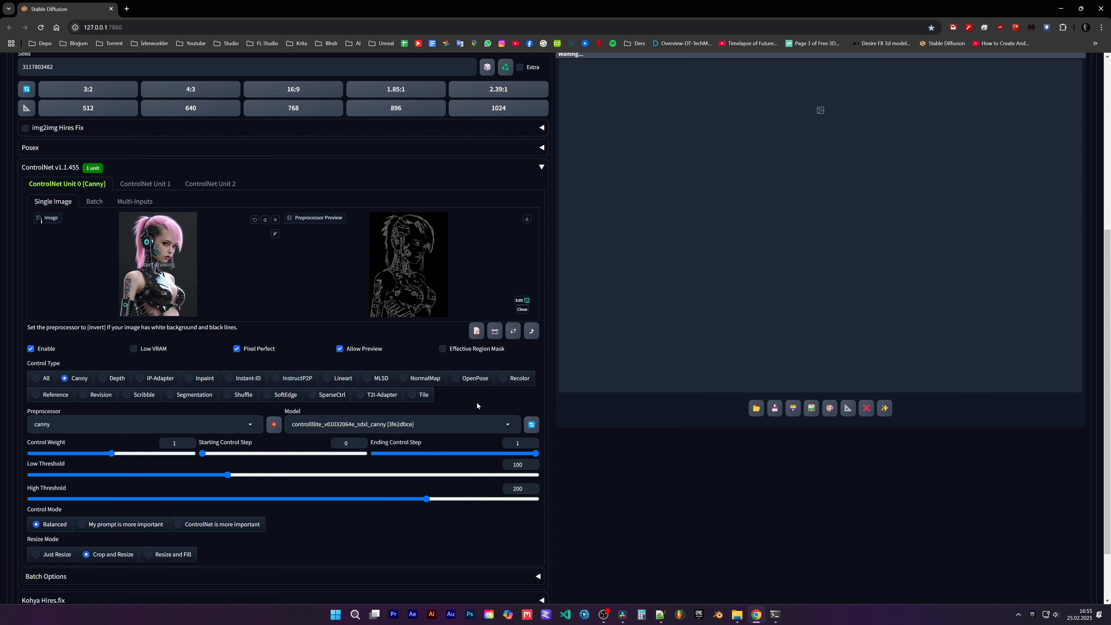
Step: Check the generation settings, examine the Canny-guided generated image at full size, and close the enlarged view
scroll(628, 418, up, 7)
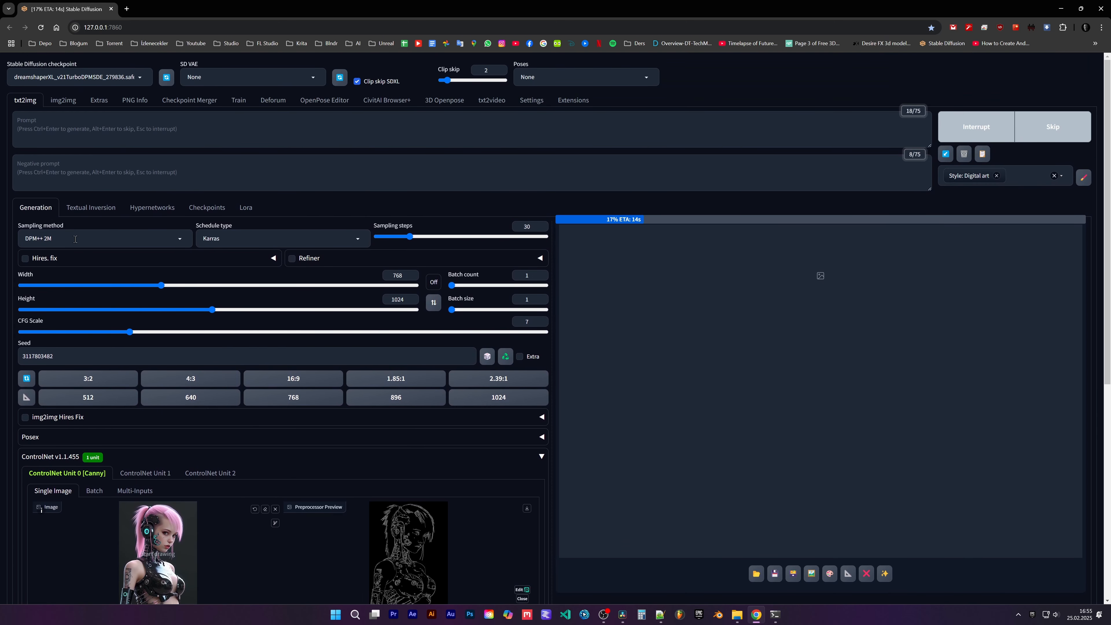
scroll(606, 402, down, 7)
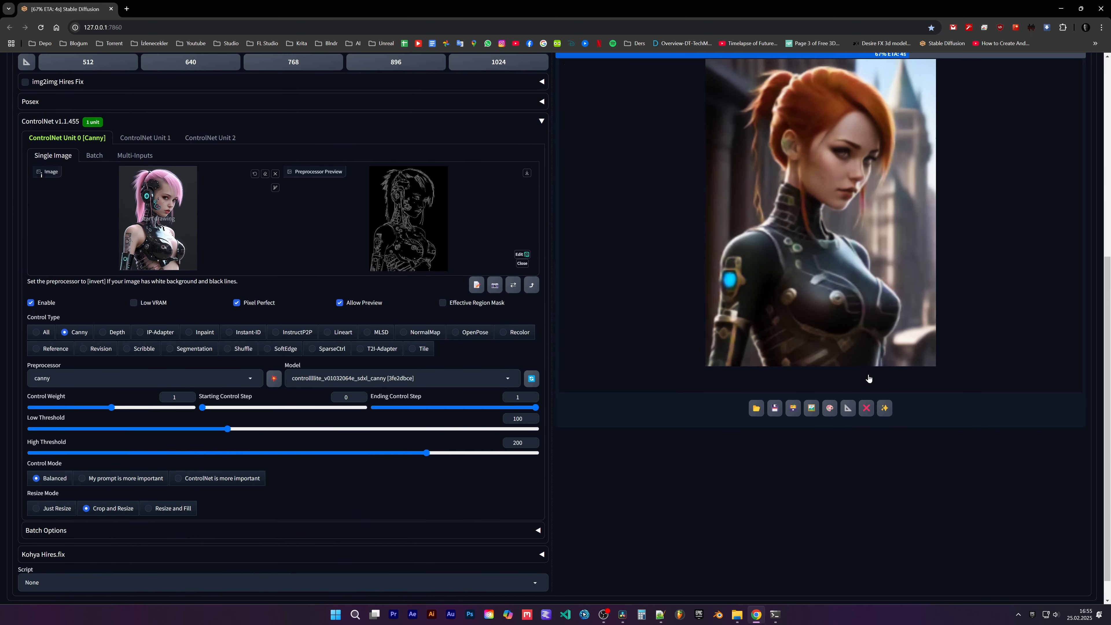
click(911, 239)
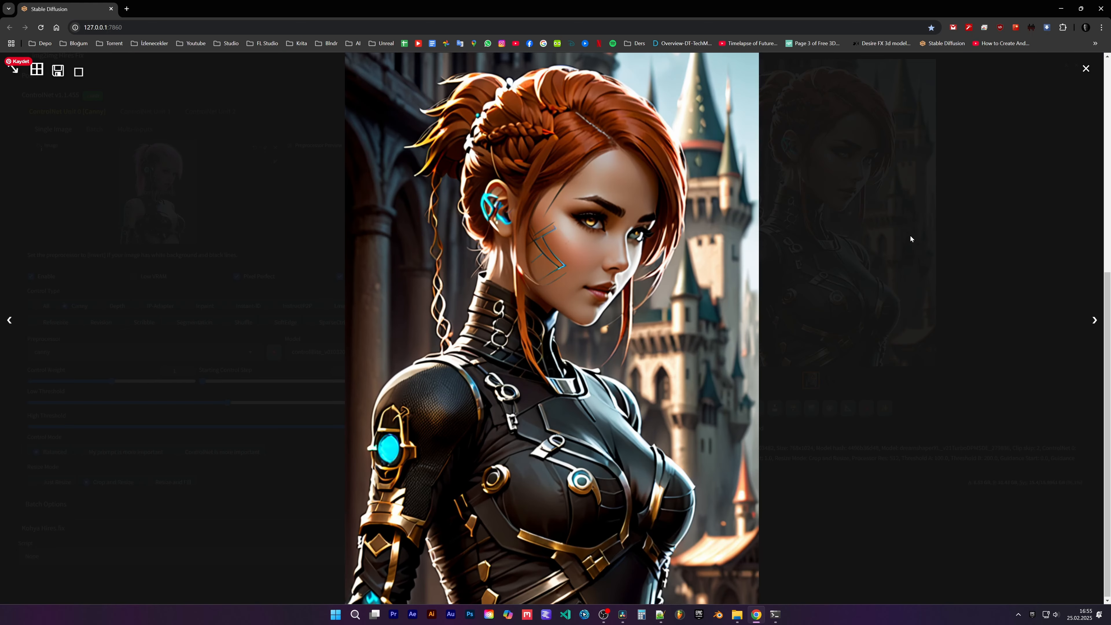
click(910, 239)
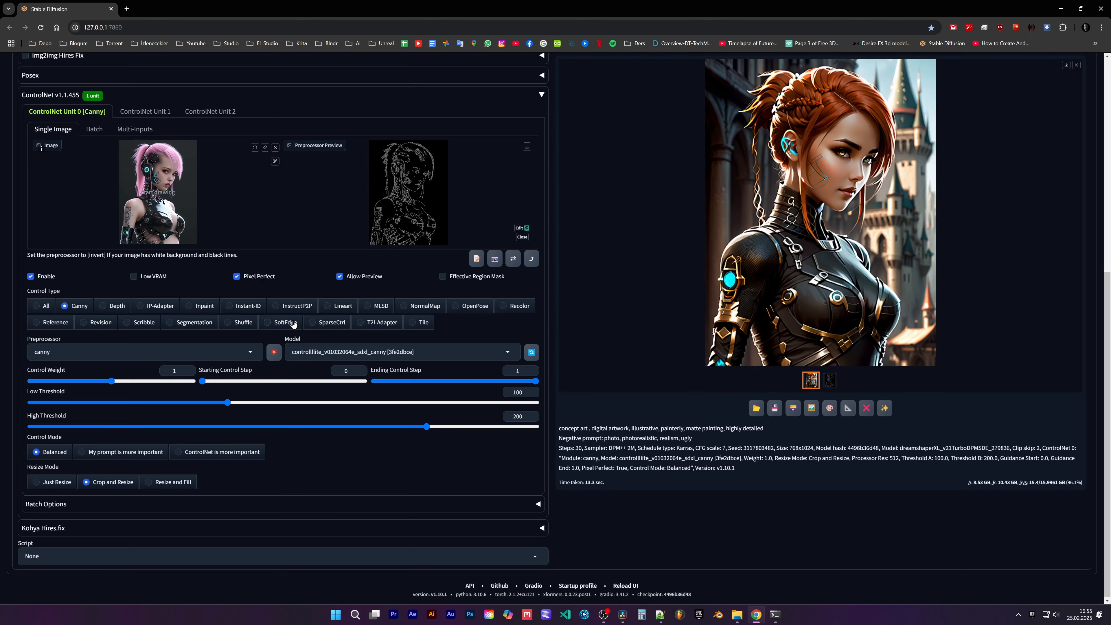
Step: Preview the pink-haired portrait in ControlNet Unit 0 with the InstructP2P and MLSD control types
click(289, 305)
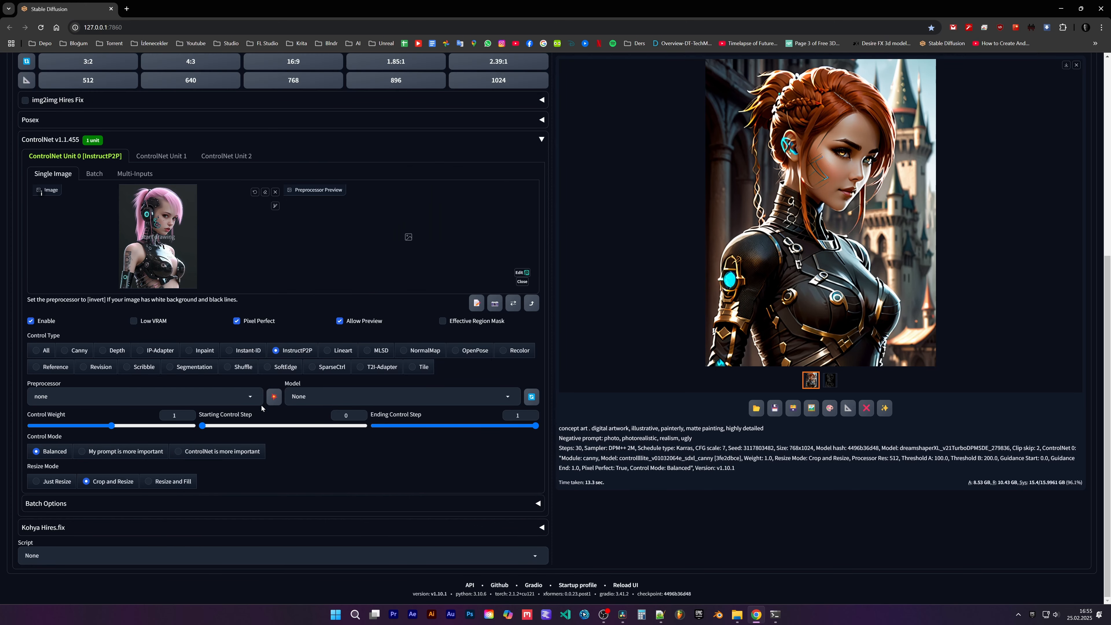
click(273, 400)
click(377, 351)
click(274, 401)
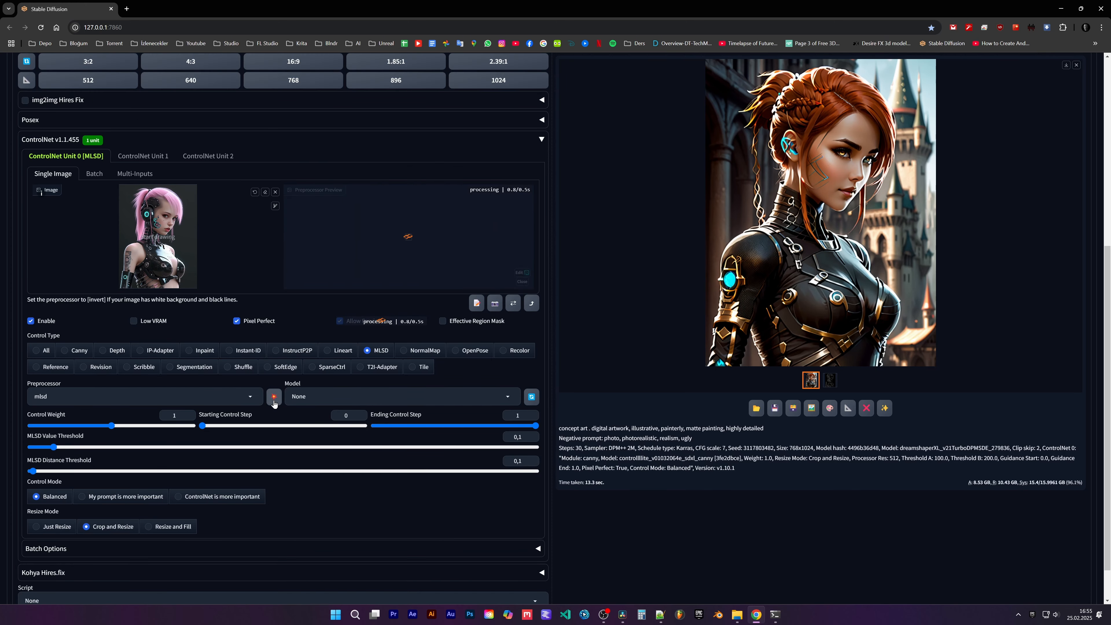
Step: Run preprocessor previews of the same portrait with the Segmentation and Depth control types
click(170, 367)
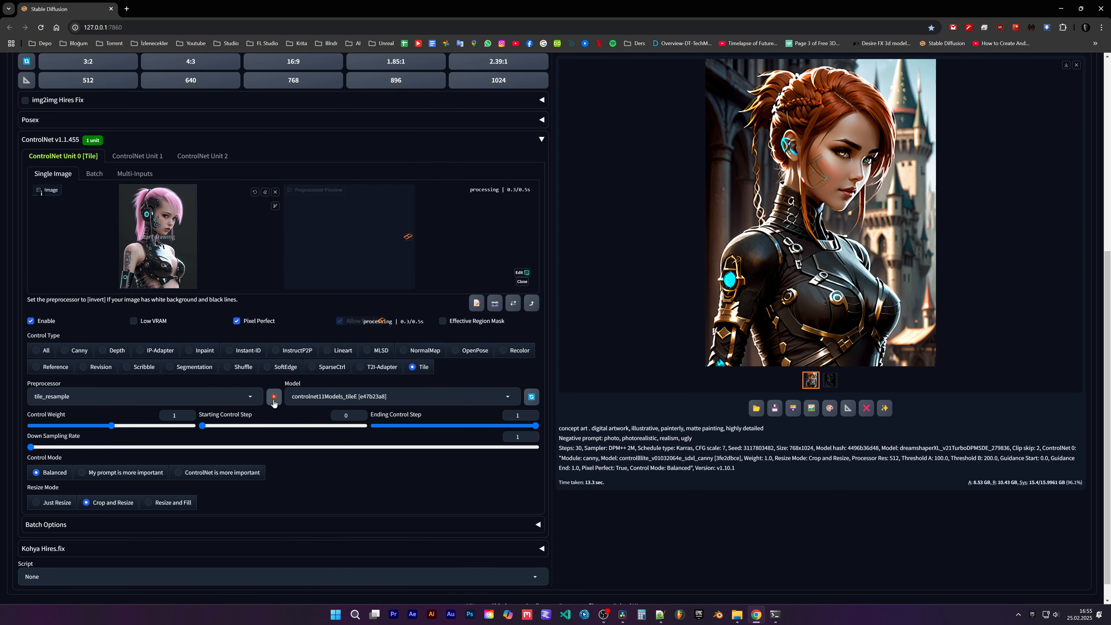
click(274, 396)
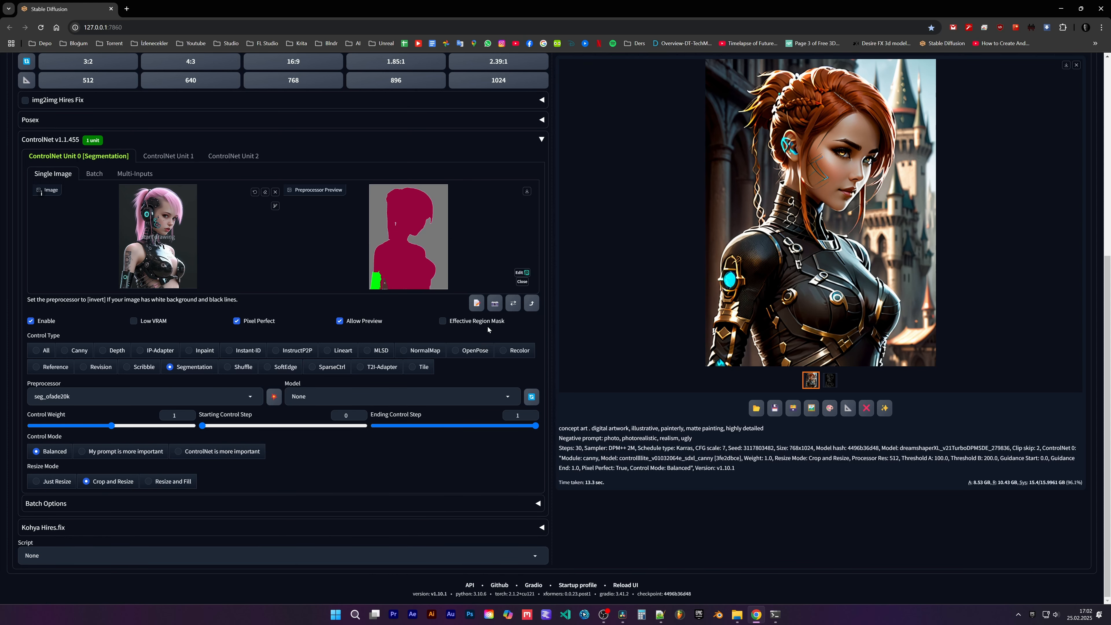
click(103, 351)
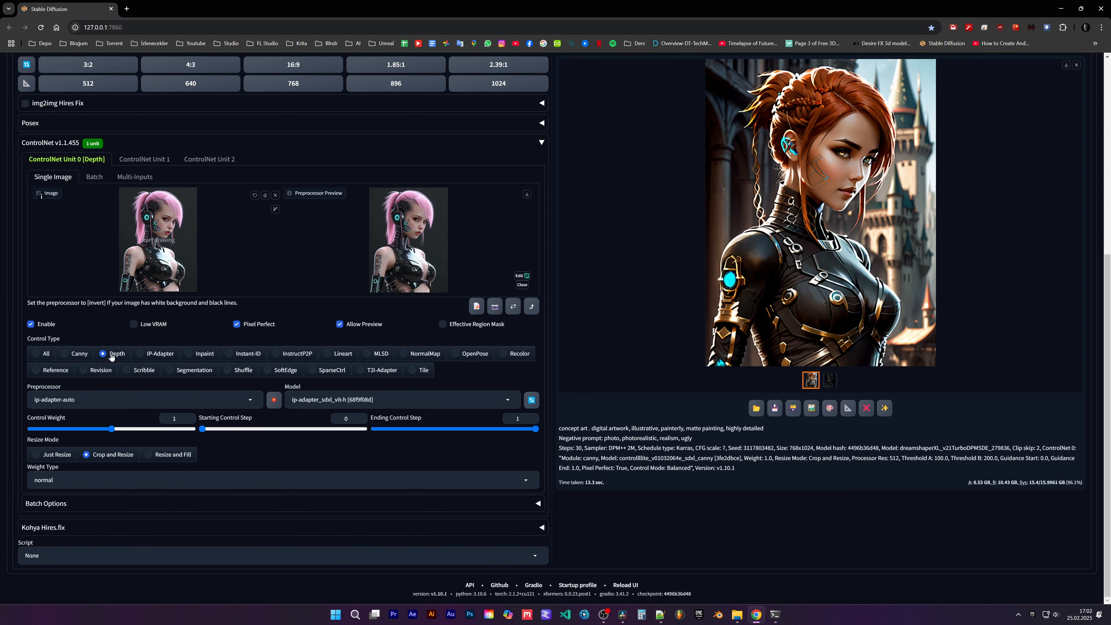
click(272, 401)
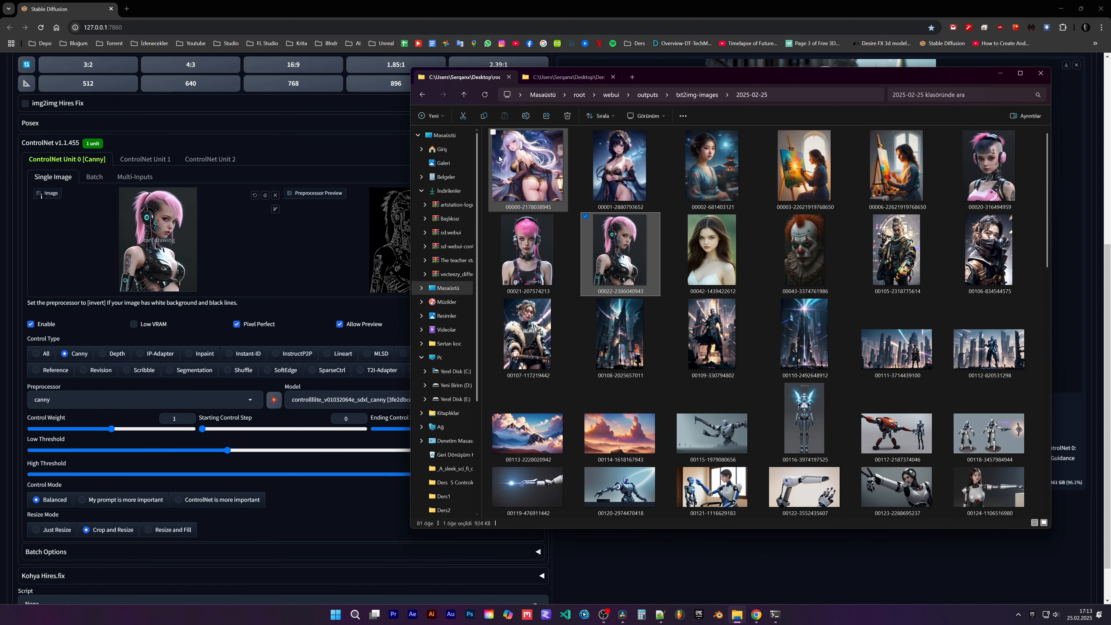
drag(692, 173, 157, 239)
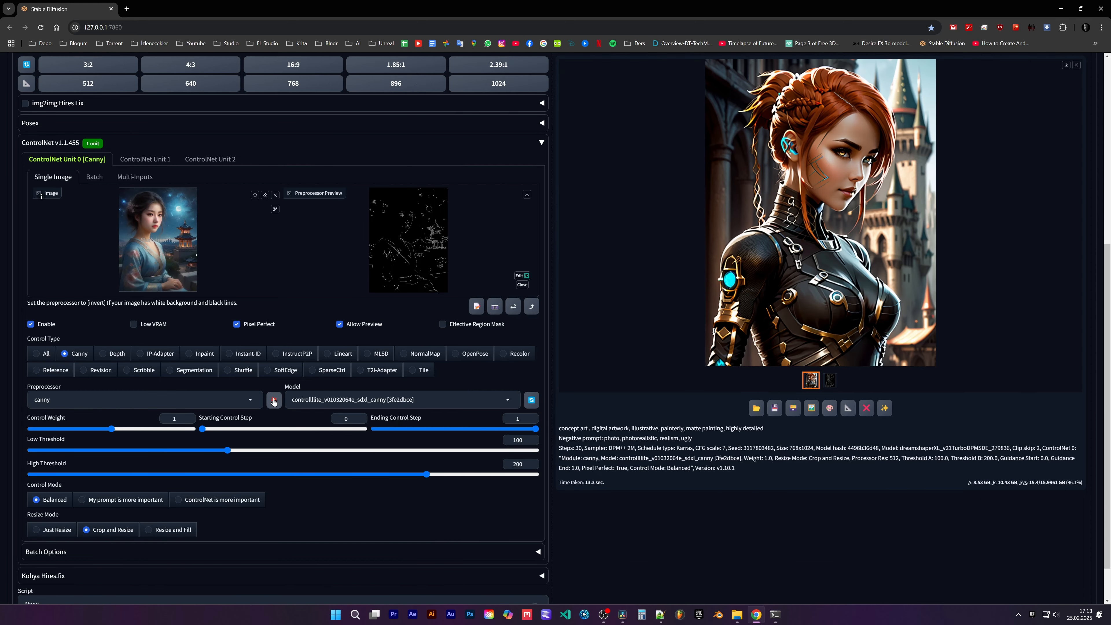
key(ctrl+Return)
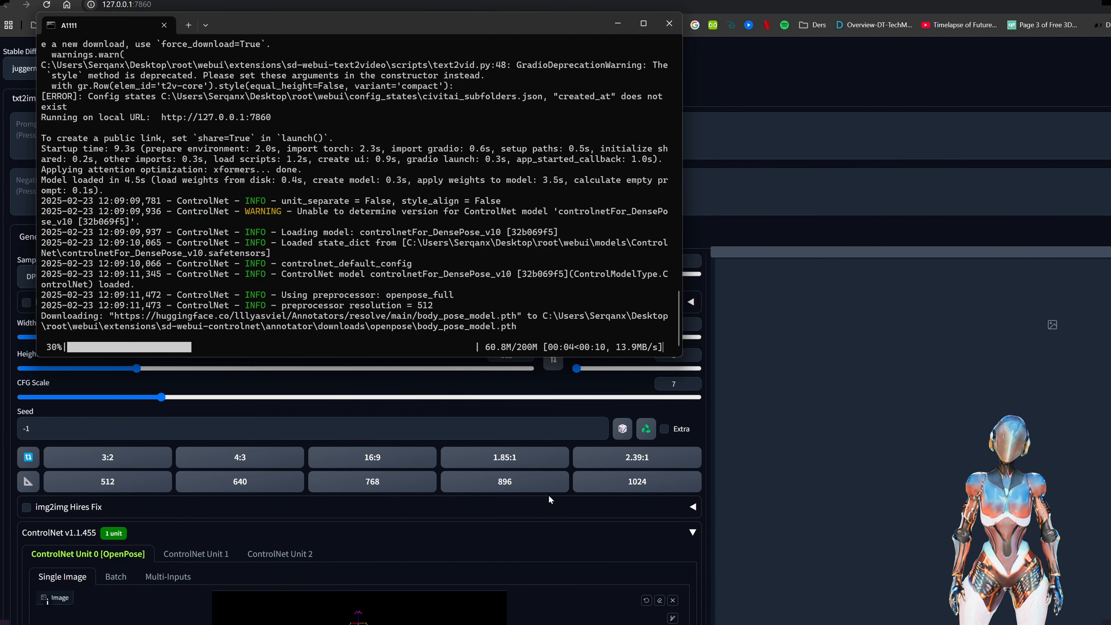
Step: Check in the A1111 console where the openpose body_pose_model.pth file is downloaded, marking its path and clearing the selection
drag(215, 328, 244, 335)
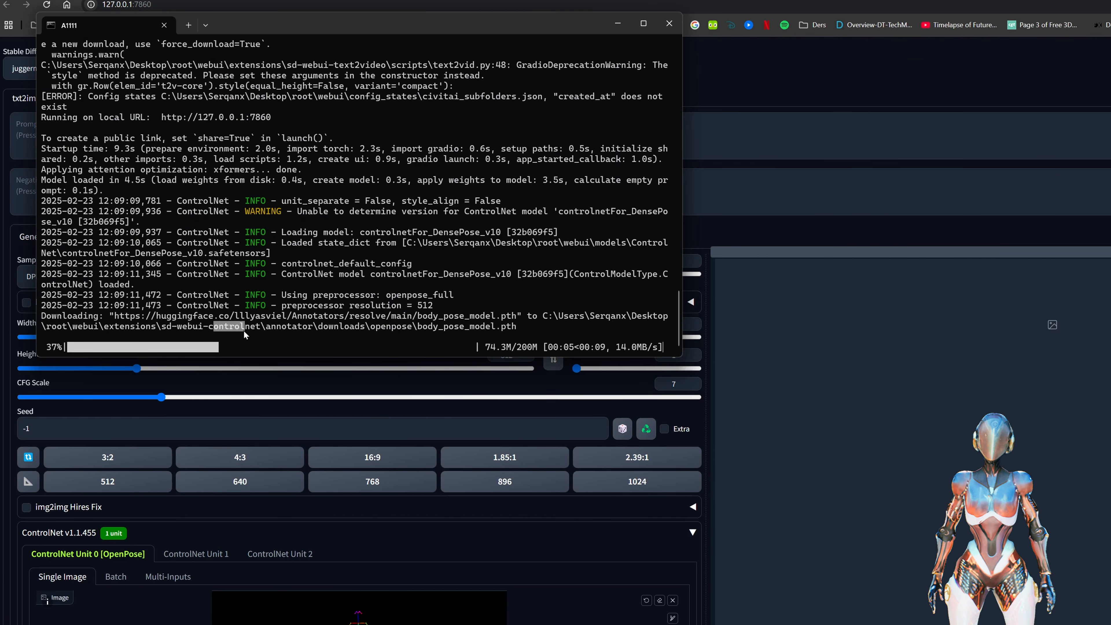
drag(319, 324, 530, 329)
click(629, 332)
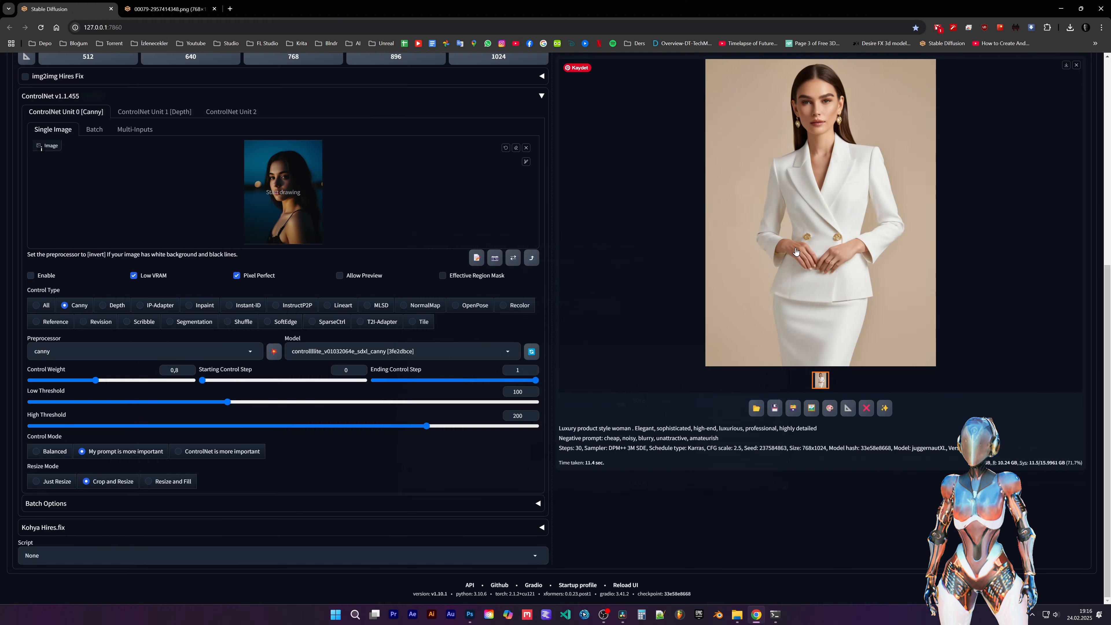
Step: Use the generated white-suit woman as the ControlNet Unit 0 Canny reference image and open the choice of ControlNet models
drag(784, 262, 283, 204)
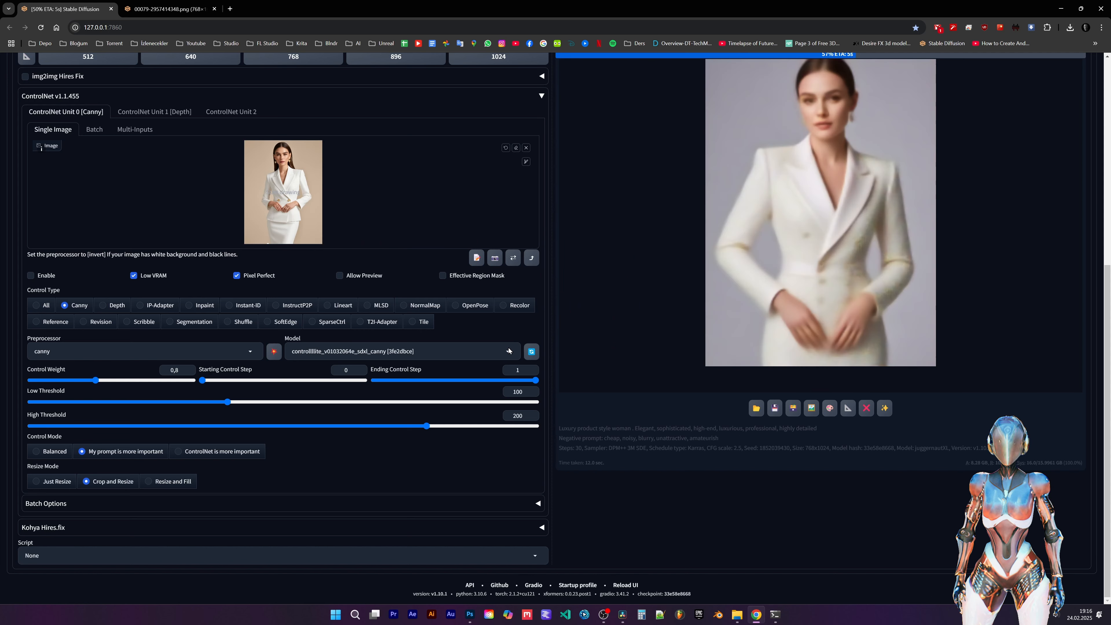
click(508, 349)
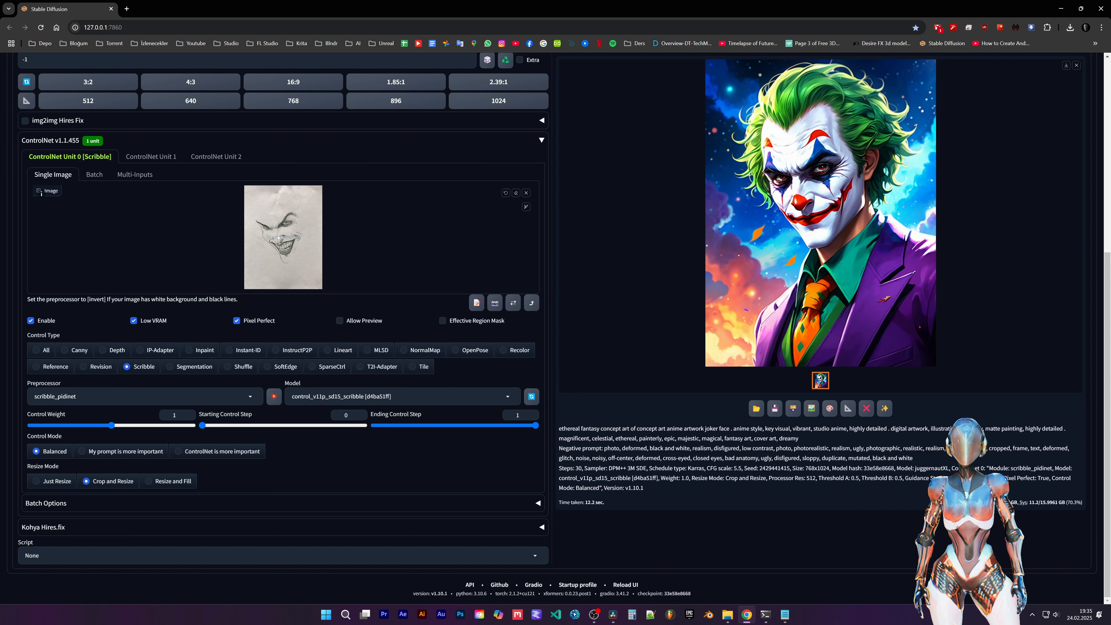
Step: Examine the Joker image generated from the scribble sketch at full size
click(792, 230)
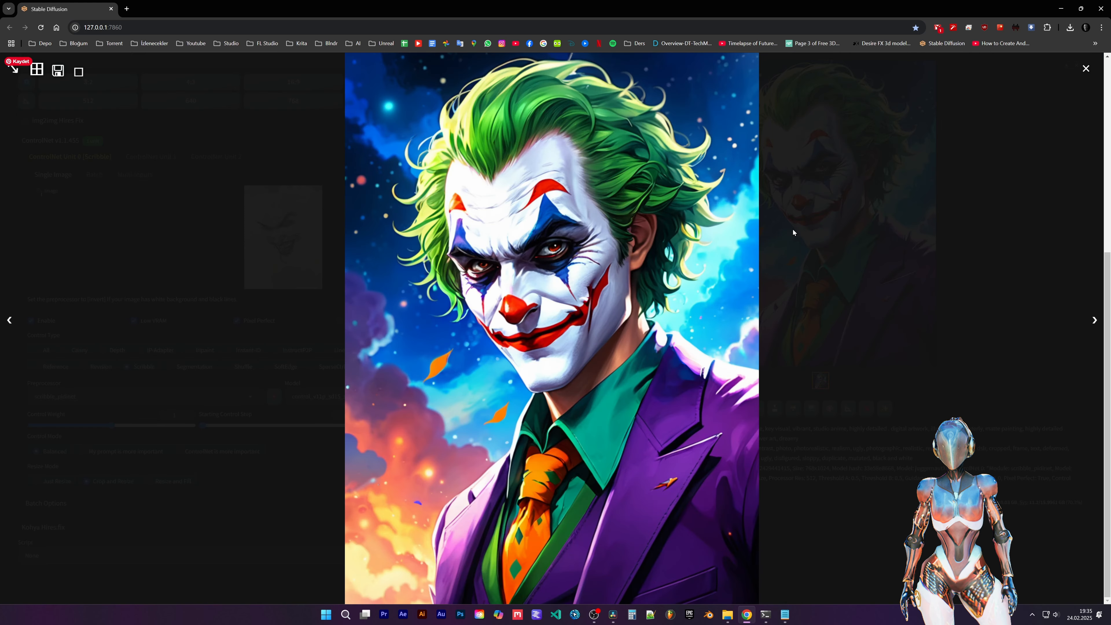